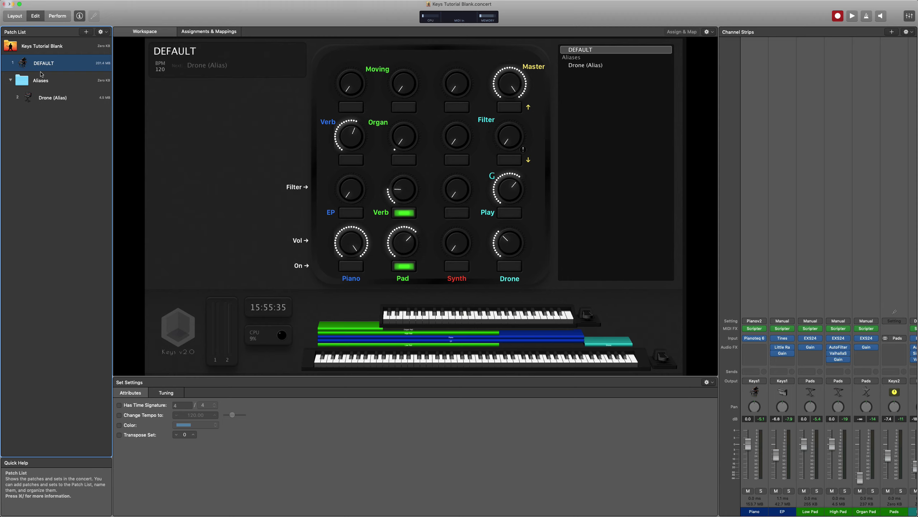
Add a new patch in the Aliases folder named 'Plucky Synth'.
{"action": "left_click", "coordinate": [41, 86]}
{"action": "key", "text": "super+alt+n"}
{"action": "double_click", "coordinate": [59, 114]}
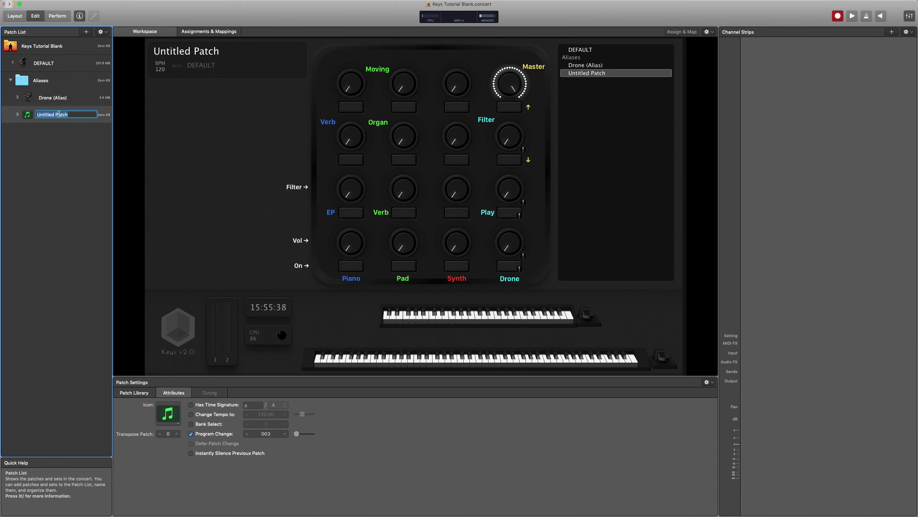
{"action": "type", "text": "Plucky Synth"}
{"action": "key", "text": "Return"}
Start a new software instrument channel strip with output set to Bus 2 → Keys 2.
{"action": "left_click", "coordinate": [892, 32]}
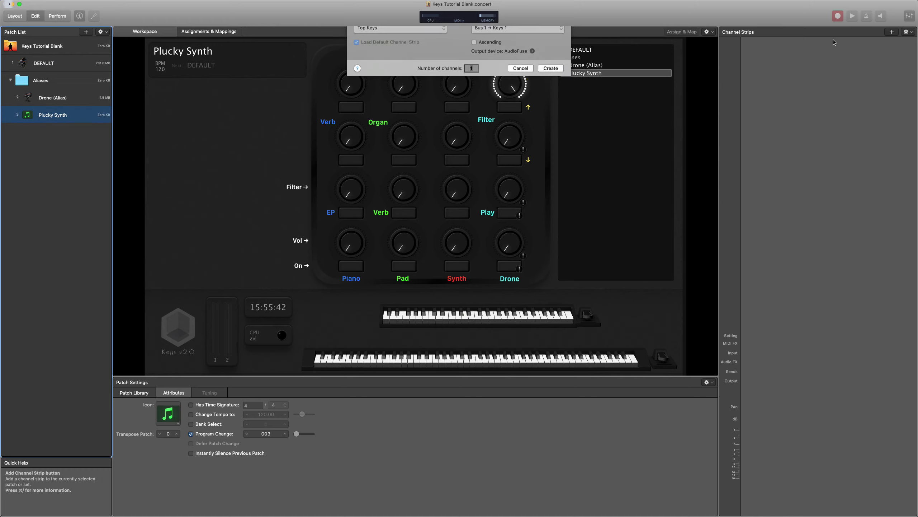
{"action": "left_click", "coordinate": [517, 95]}
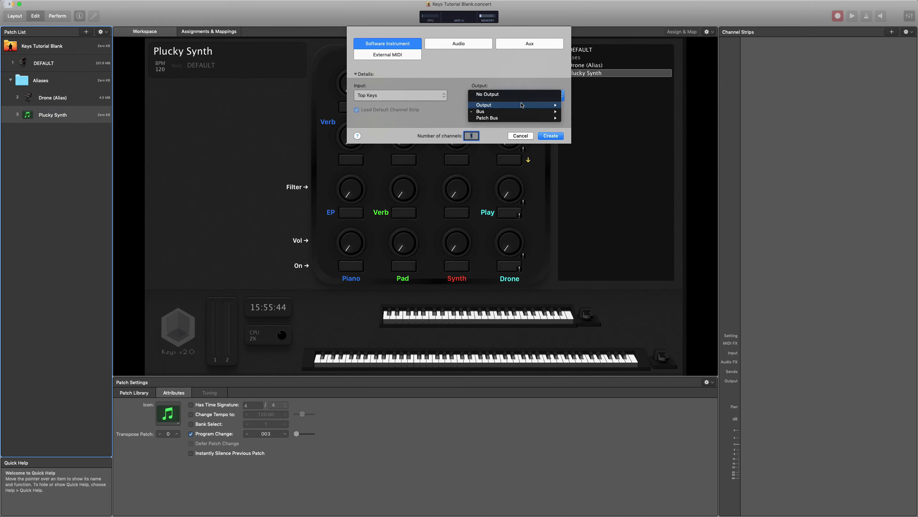
{"action": "mouse_move", "coordinate": [543, 112]}
{"action": "left_click", "coordinate": [572, 111]}
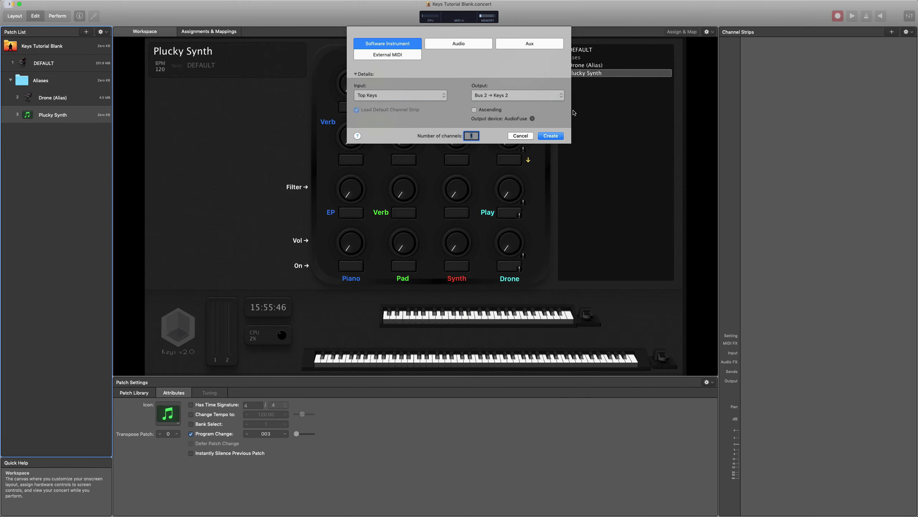
Create the strip and load the saved Plucky Synth user channel strip setting.
{"action": "left_click", "coordinate": [550, 135]}
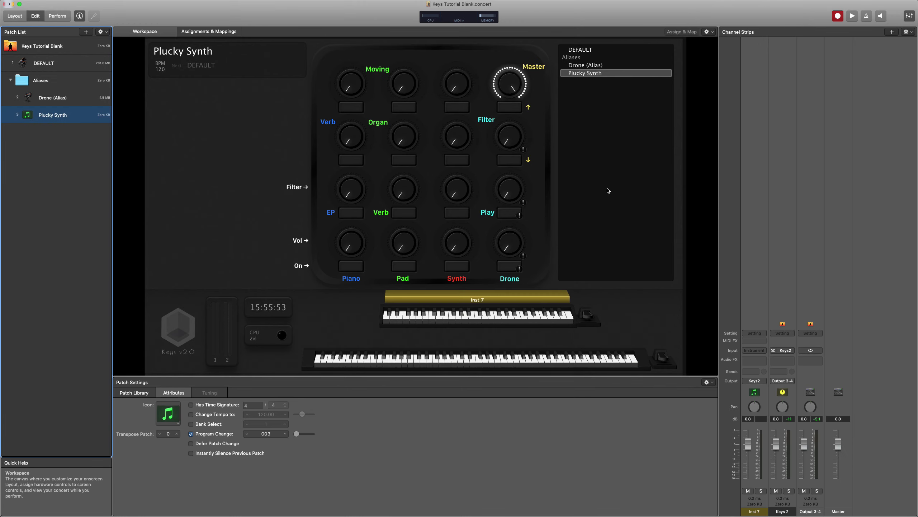
{"action": "left_click", "coordinate": [754, 333]}
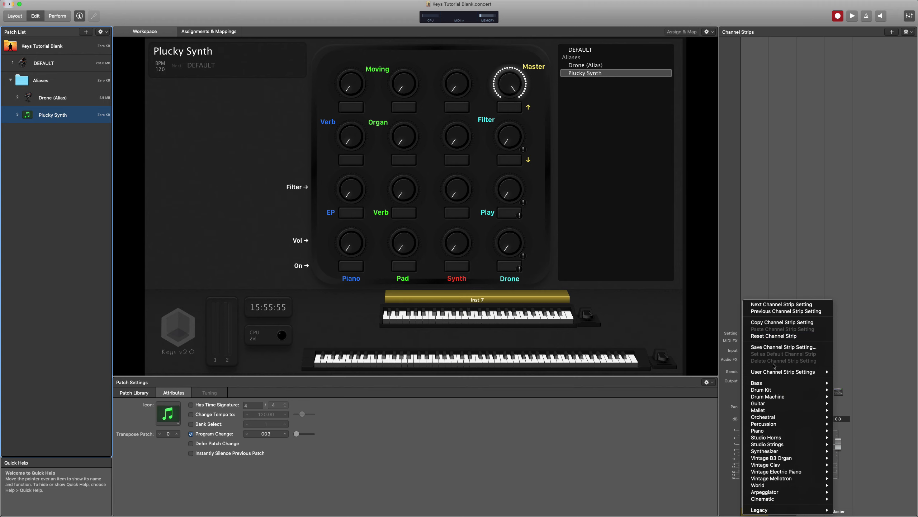
{"action": "mouse_move", "coordinate": [778, 373]}
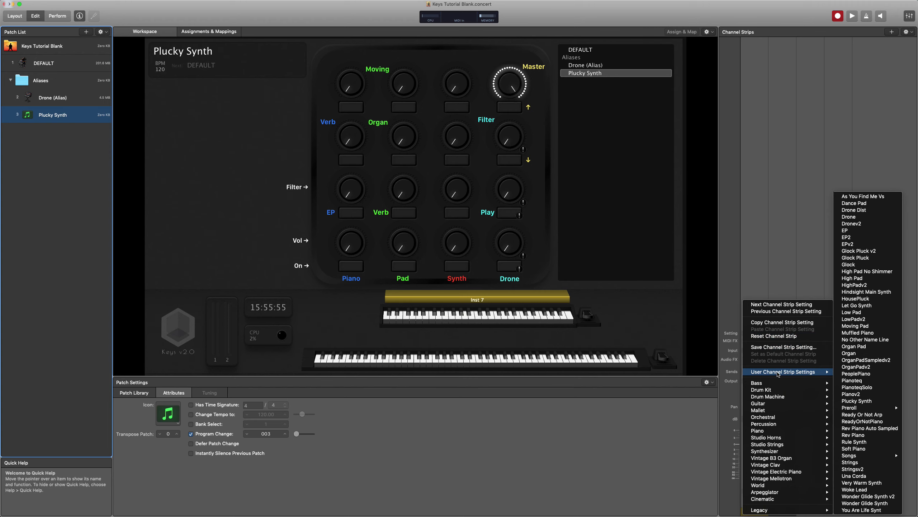
{"action": "left_click", "coordinate": [857, 401]}
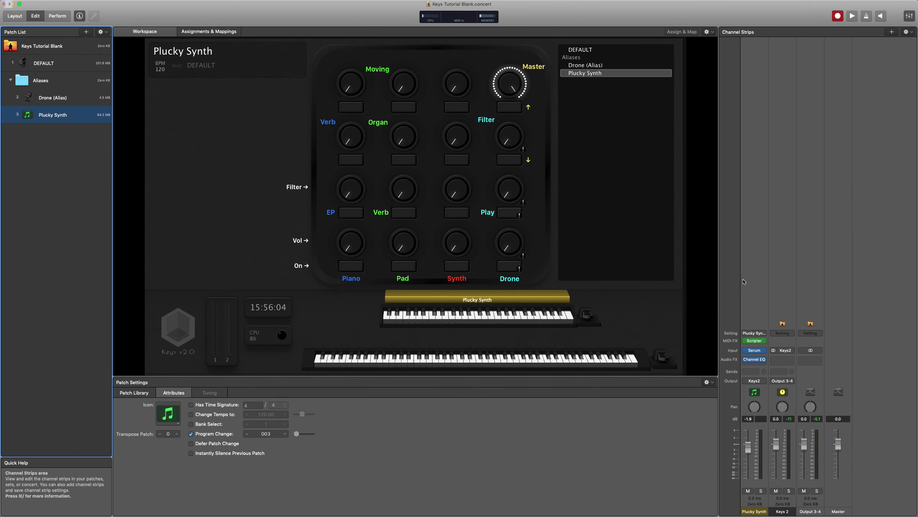
Set the Plucky Synth strip's colour to dark red in its Attributes.
{"action": "left_click", "coordinate": [754, 307]}
{"action": "left_click", "coordinate": [191, 393]}
{"action": "left_click", "coordinate": [144, 416]}
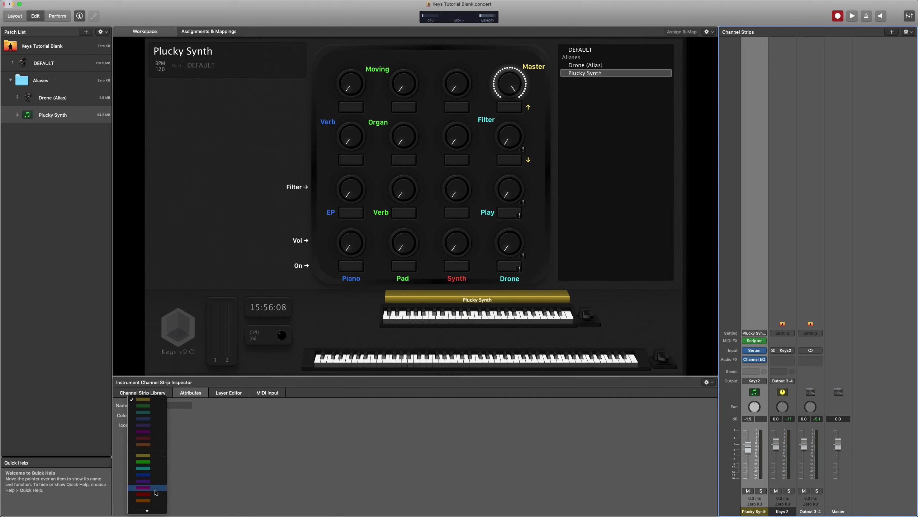
{"action": "left_click", "coordinate": [158, 495]}
{"action": "left_click", "coordinate": [193, 93]}
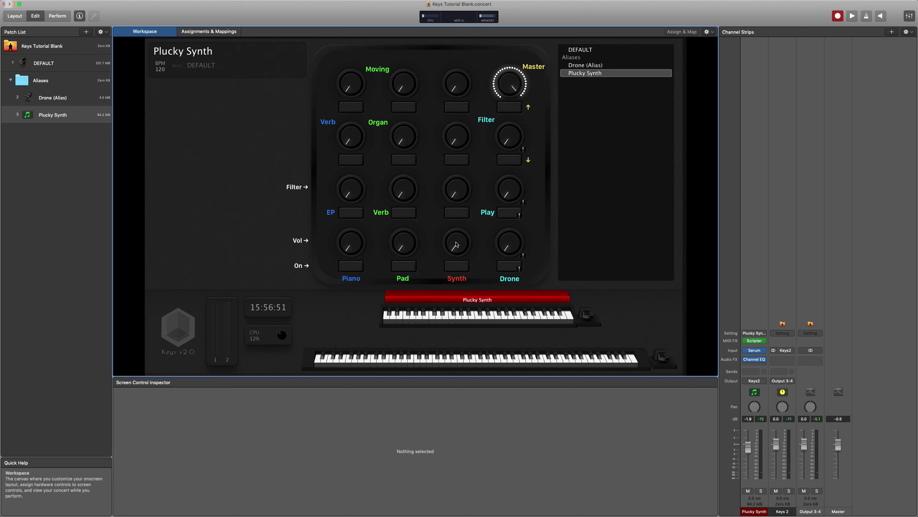
{"action": "left_click", "coordinate": [457, 245]}
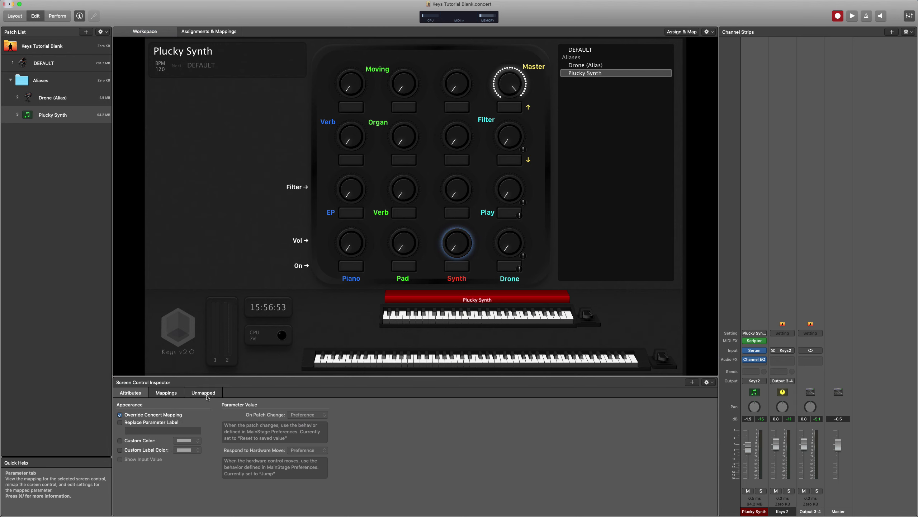
Map the Synth knob to Plucky Synth Volume with range max 0 dB, saved at −7.8 dB.
{"action": "left_click", "coordinate": [204, 394]}
{"action": "left_click", "coordinate": [249, 417]}
{"action": "left_click", "coordinate": [348, 401]}
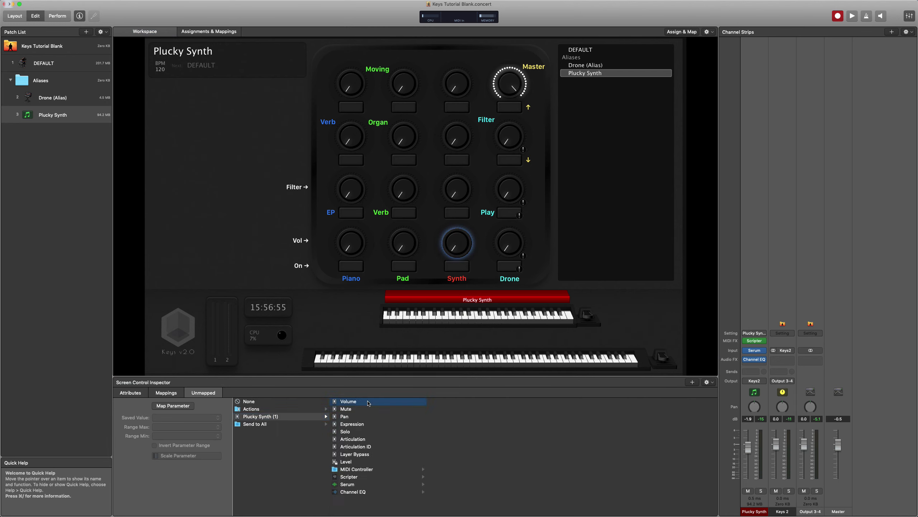
{"action": "double_click", "coordinate": [172, 427]}
{"action": "type", "text": "0 dB"}
{"action": "key", "text": "Return"}
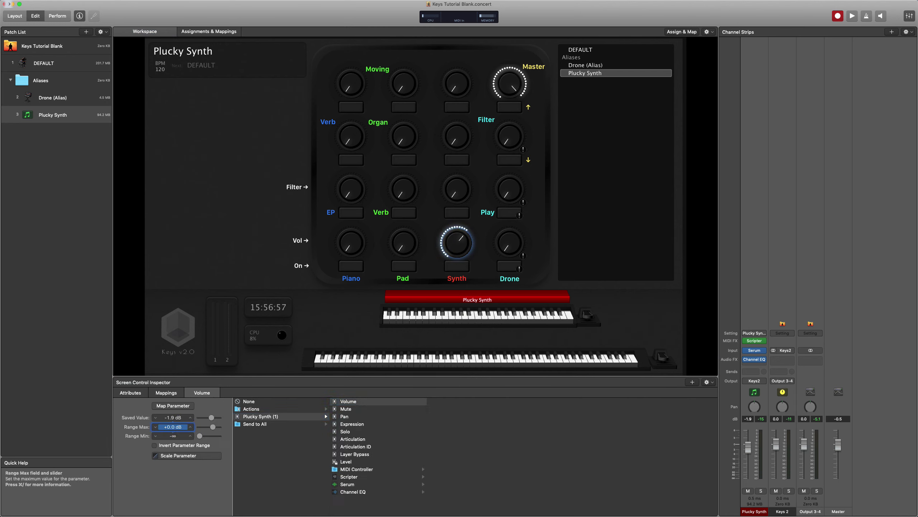
{"action": "left_click_drag", "start_coordinate": [212, 417], "coordinate": [208, 418]}
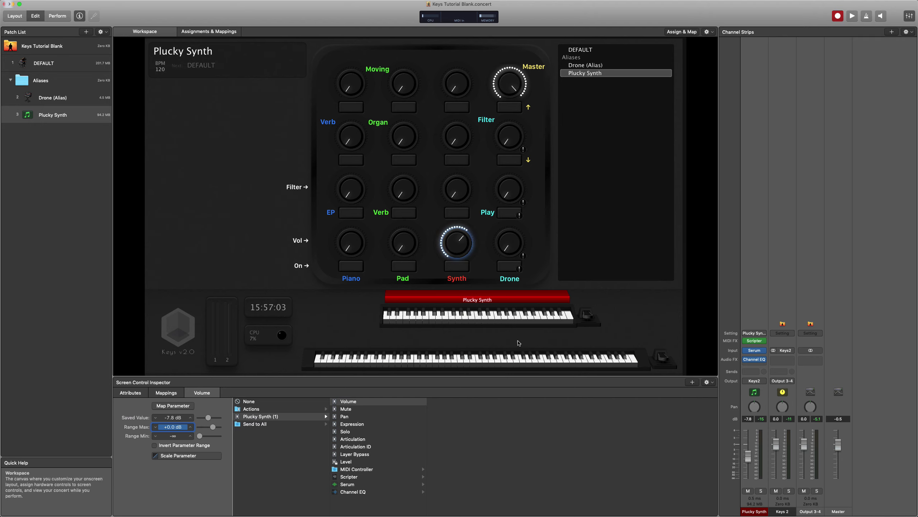
Map the Synth button to Scripter's Disable 1 with the parameter range inverted.
{"action": "left_click", "coordinate": [462, 268]}
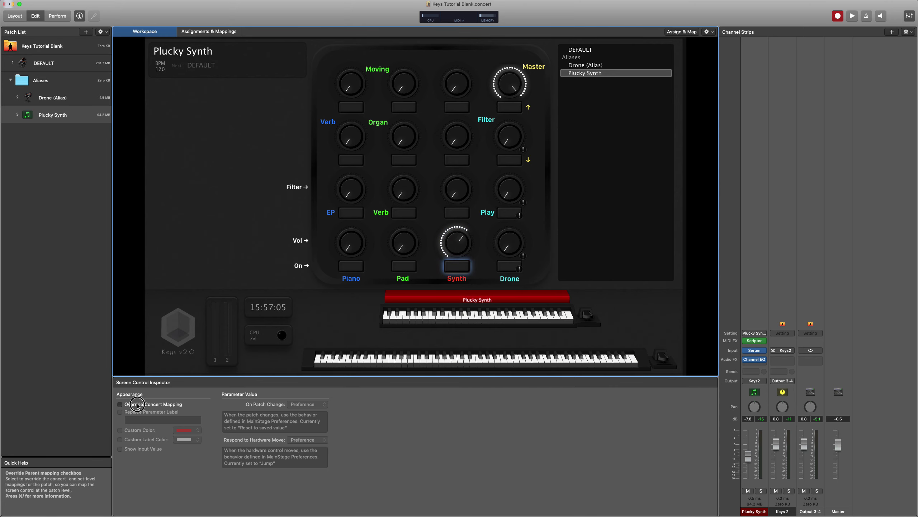
{"action": "left_click", "coordinate": [166, 392]}
{"action": "left_click", "coordinate": [245, 416]}
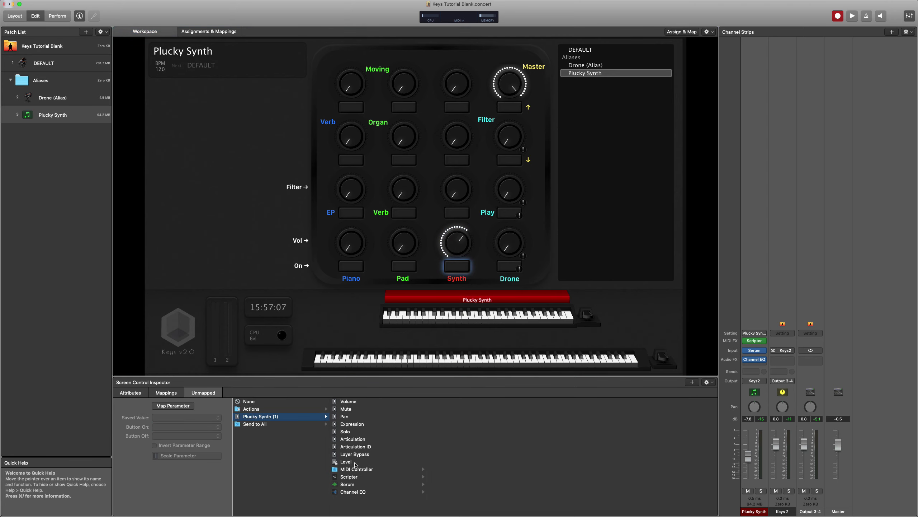
{"action": "left_click", "coordinate": [349, 477]}
{"action": "left_click", "coordinate": [447, 423]}
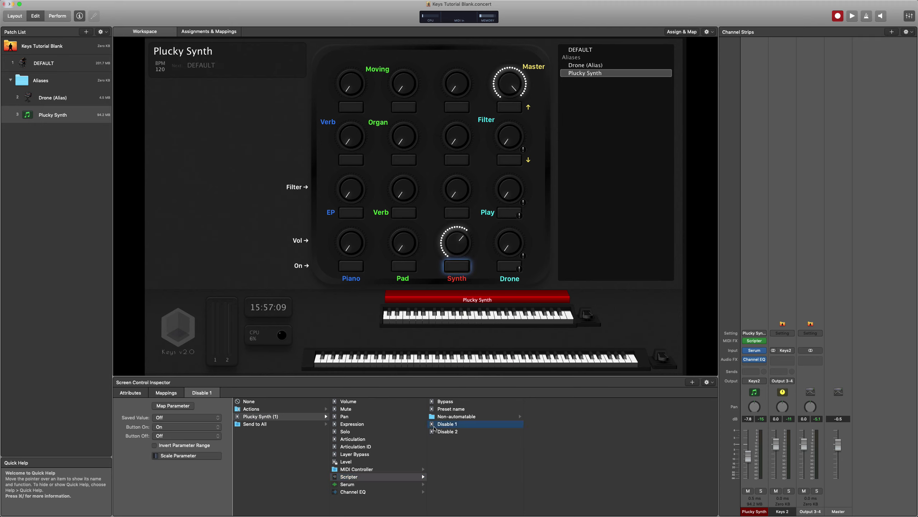
{"action": "left_click", "coordinate": [154, 445]}
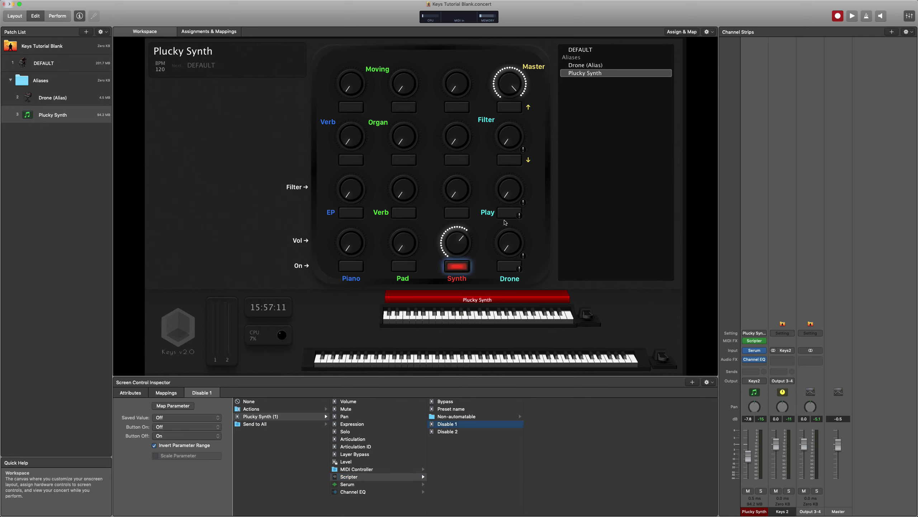
Assign the third Filter-row knob to Plucky Synth > Serum > Macro 1, saved at 47%.
{"action": "left_click", "coordinate": [467, 186]}
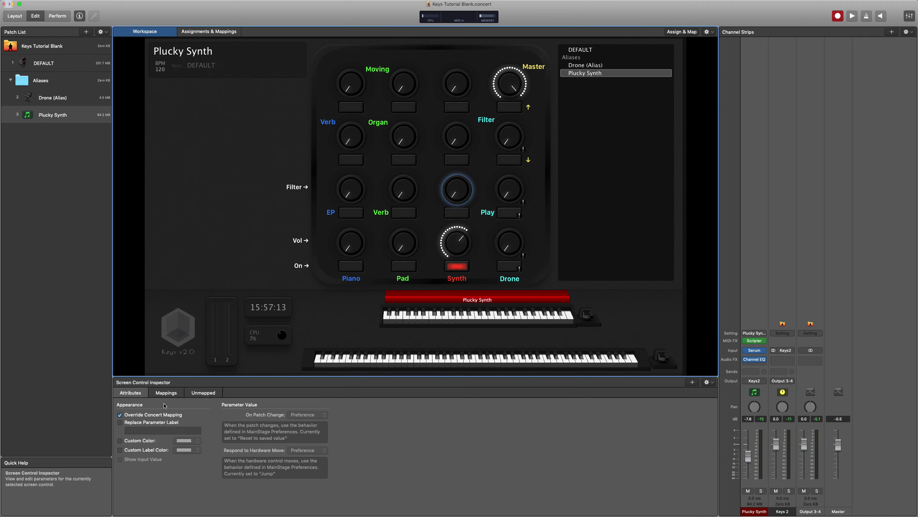
{"action": "left_click", "coordinate": [202, 393]}
{"action": "left_click", "coordinate": [249, 417]}
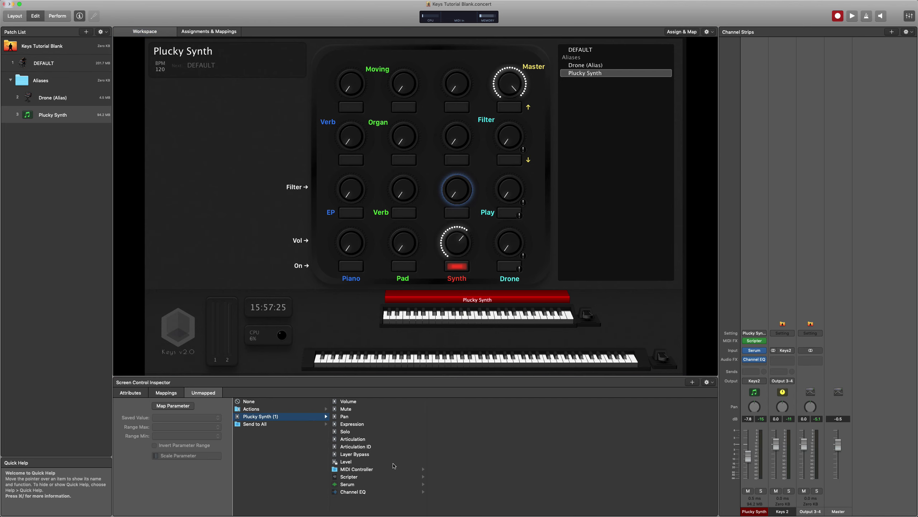
{"action": "left_click", "coordinate": [355, 484]}
{"action": "scroll", "coordinate": [442, 469], "scroll_direction": "down", "scroll_amount": 3}
{"action": "scroll", "coordinate": [442, 469], "scroll_direction": "down", "scroll_amount": 10}
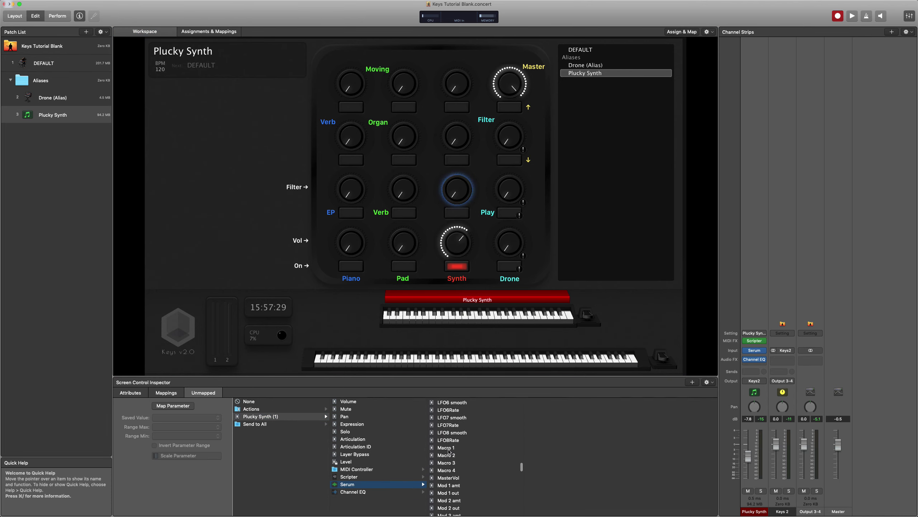
{"action": "left_click", "coordinate": [448, 448]}
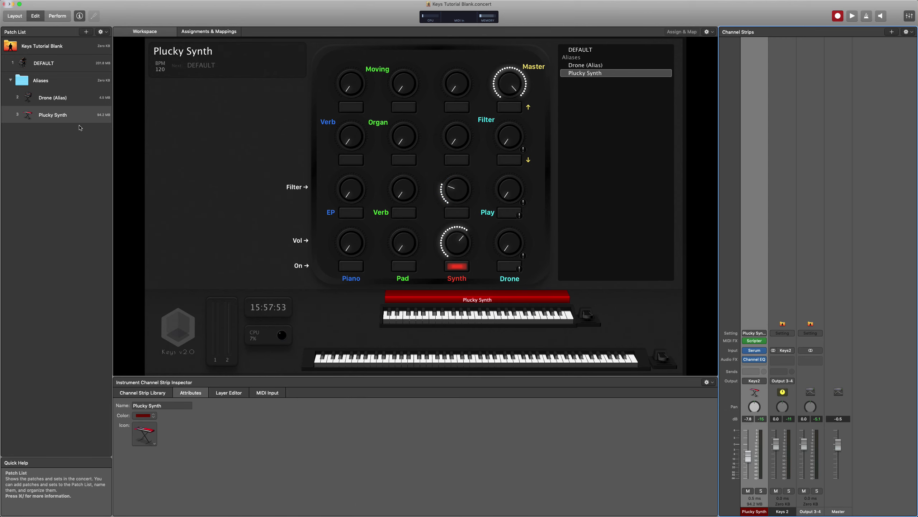
Rename the patch to 'Plucky Synth (Alias)'.
{"action": "left_click", "coordinate": [66, 115]}
{"action": "left_click", "coordinate": [67, 115]}
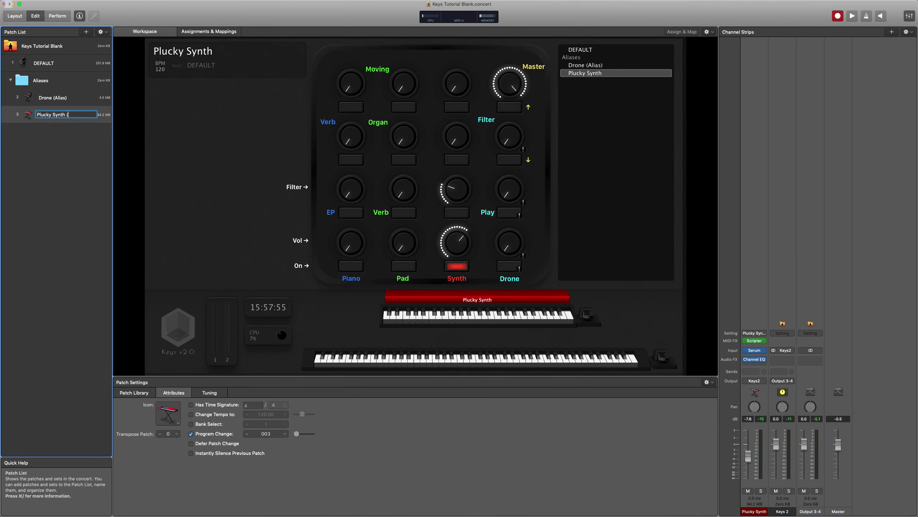
{"action": "type", "text": "(Alias)"}
{"action": "key", "text": "Return"}
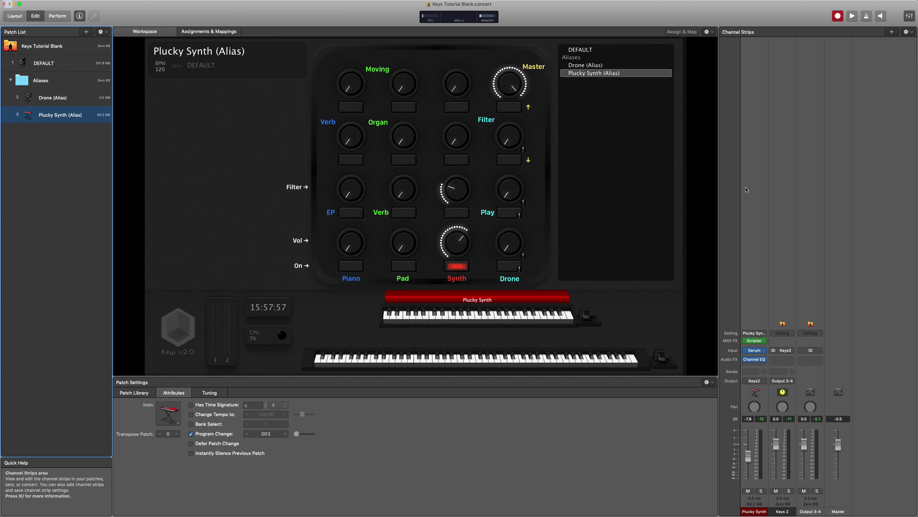
Add the red Plucky Synth channel strip to the DEFAULT patch.
{"action": "left_click", "coordinate": [755, 193]}
{"action": "key", "text": "Down"}
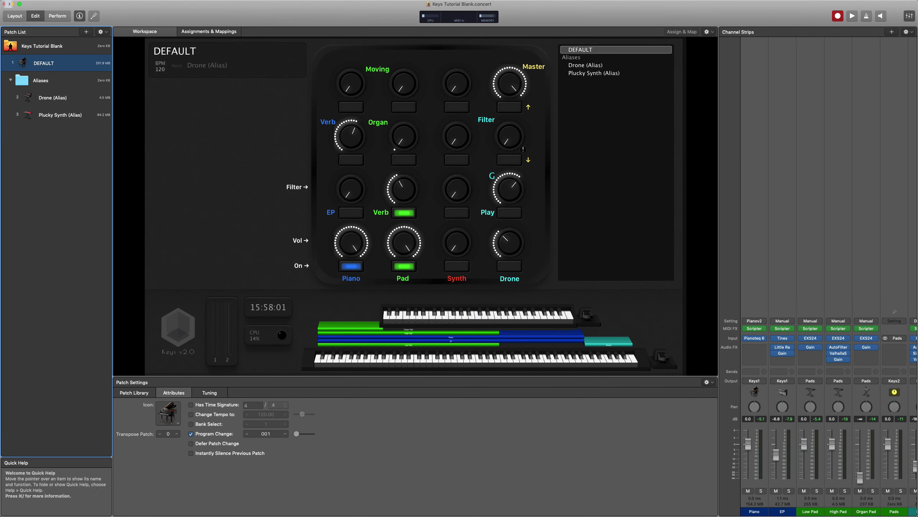
{"action": "left_click", "coordinate": [862, 205]}
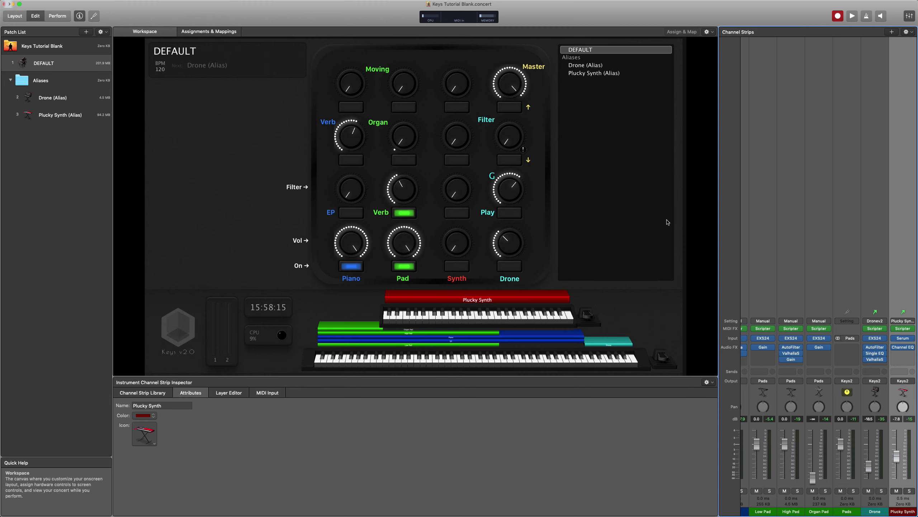
Override the concert mapping for the Synth button, volume knob and Filter-row knob, checking their mappings.
{"action": "left_click", "coordinate": [457, 266]}
{"action": "left_click", "coordinate": [142, 404]}
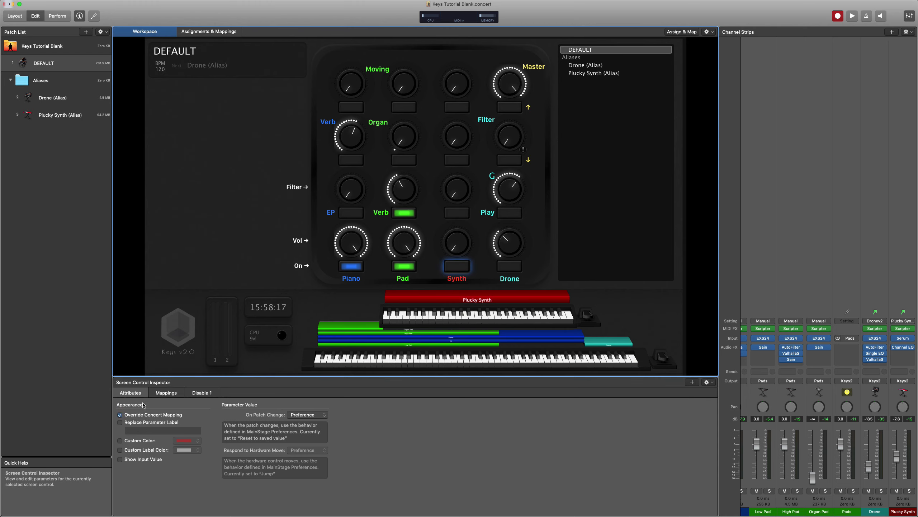
{"action": "left_click", "coordinate": [201, 394]}
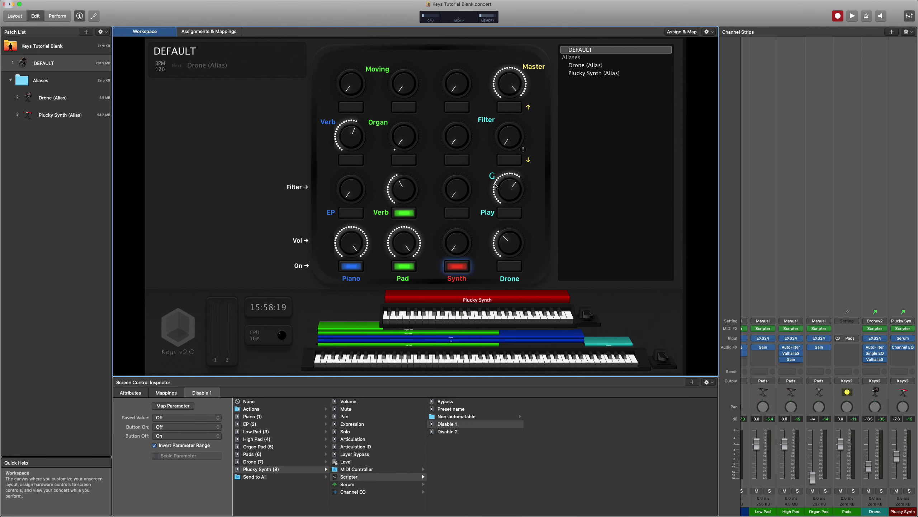
{"action": "left_click", "coordinate": [464, 231]}
{"action": "left_click", "coordinate": [174, 404]}
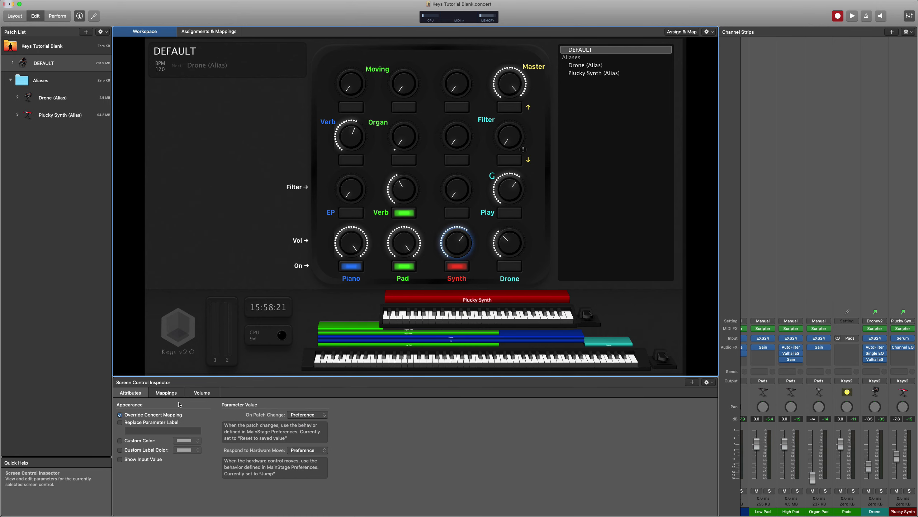
{"action": "left_click", "coordinate": [201, 393]}
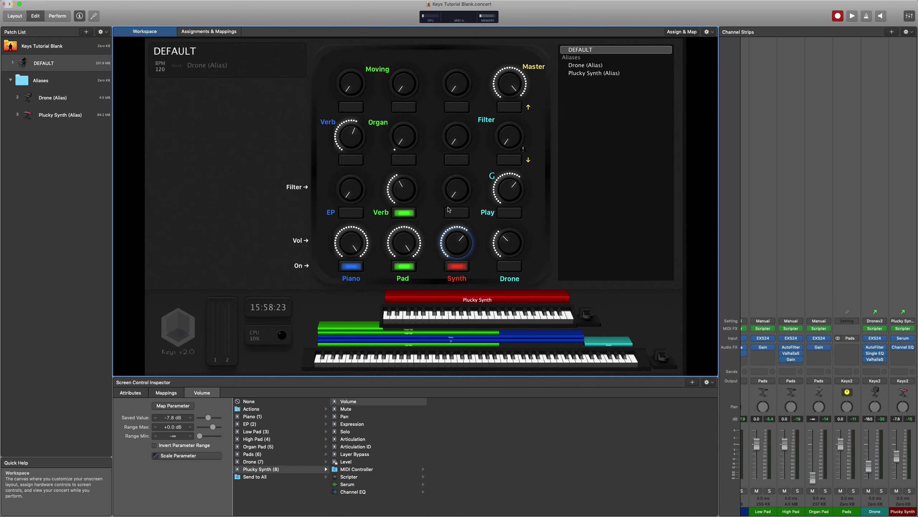
{"action": "left_click", "coordinate": [457, 192]}
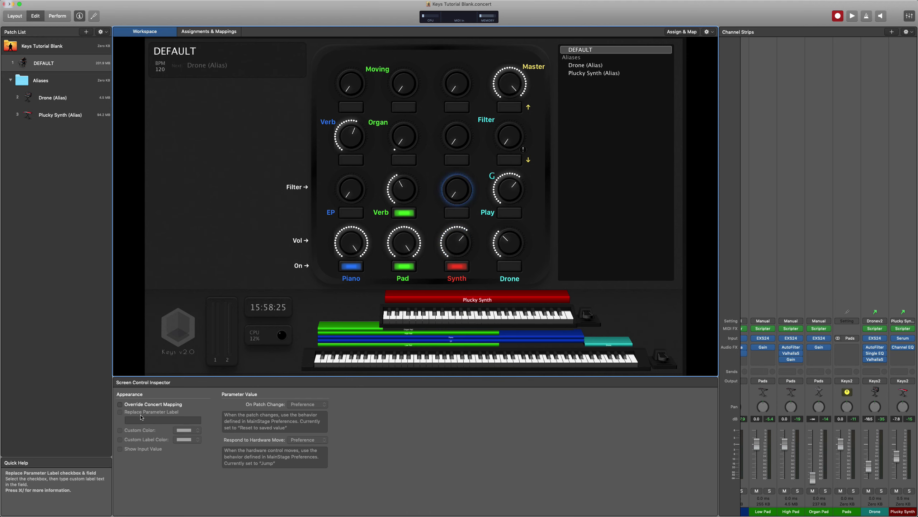
{"action": "left_click", "coordinate": [156, 404]}
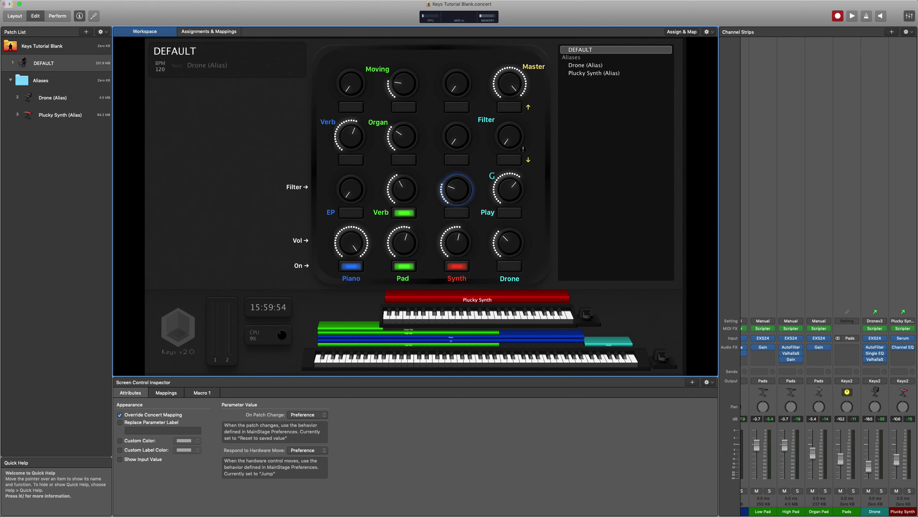
Select the DEFAULT patch in the Patch List.
{"action": "left_click", "coordinate": [72, 65]}
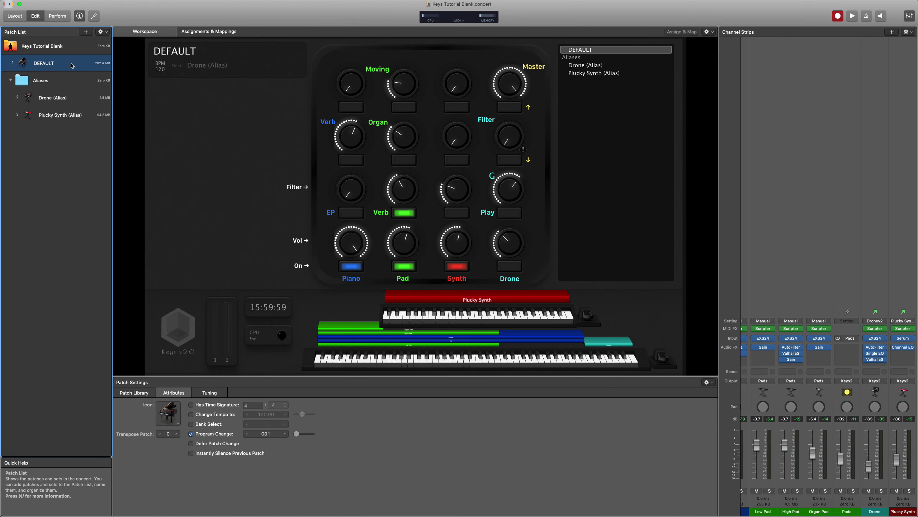
Duplicate DEFAULT with Cmd+D and rename the copy 'As You Find Me'.
{"action": "key", "text": "super+d"}
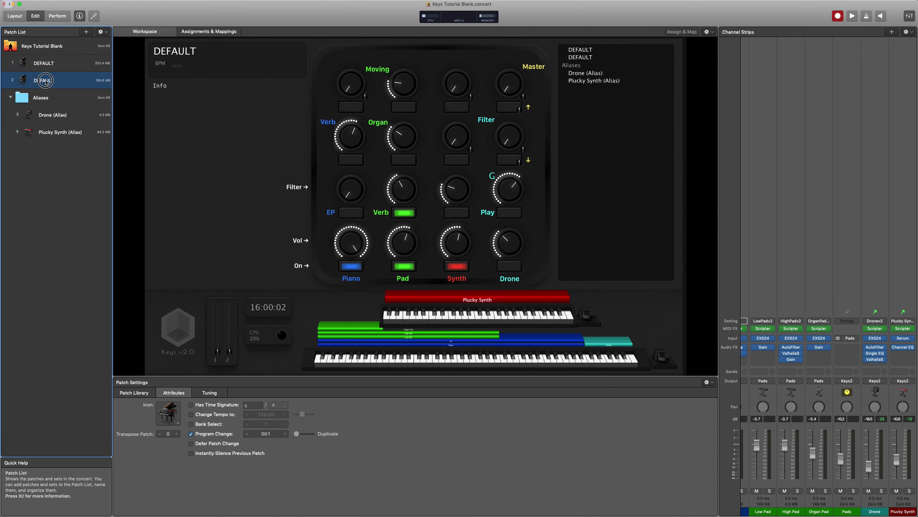
{"action": "double_click", "coordinate": [49, 80]}
{"action": "key", "text": "super+a"}
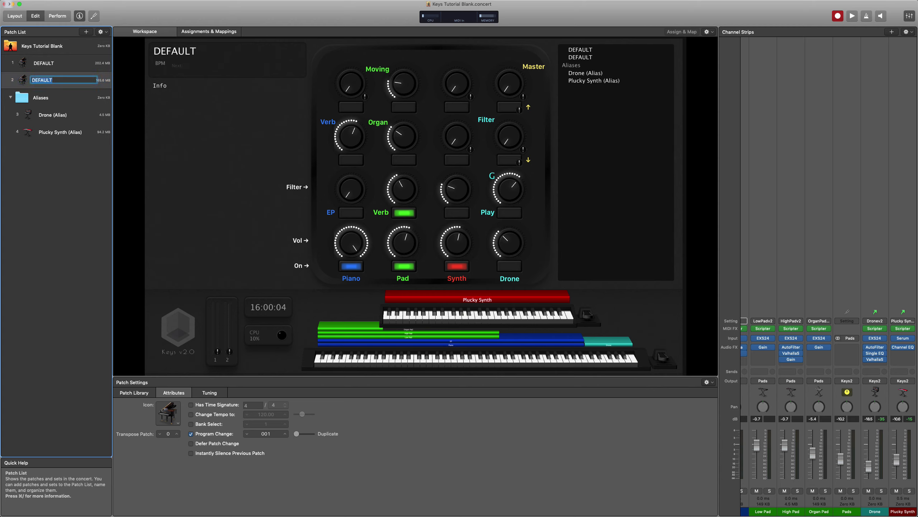
{"action": "type", "text": "As You Find Me"}
{"action": "key", "text": "Return"}
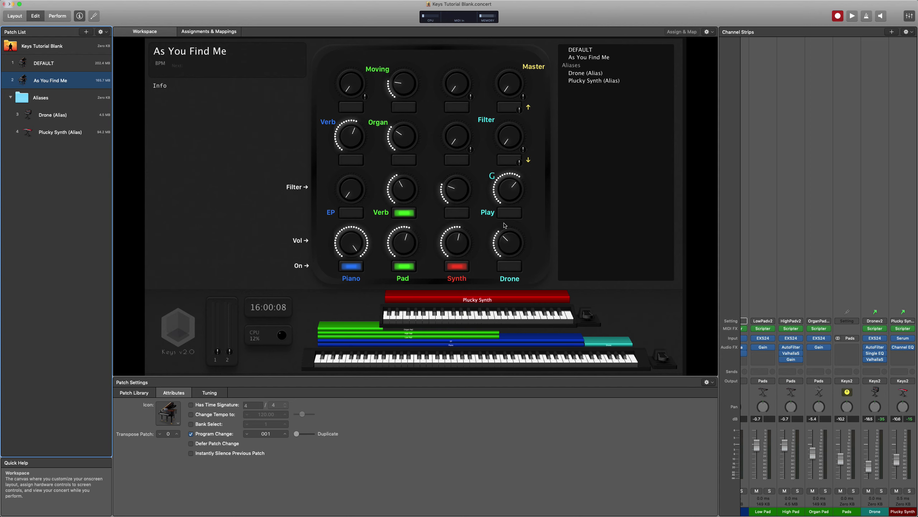
{"action": "scroll", "coordinate": [903, 207], "scroll_direction": "right", "scroll_amount": 5}
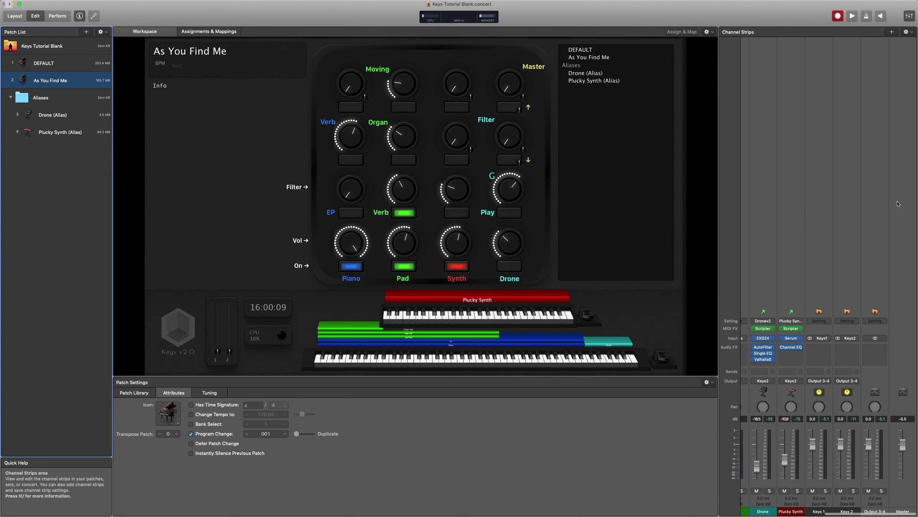
Delete the Plucky Synth channel strip, confirming removal despite its mappings.
{"action": "left_click", "coordinate": [792, 206]}
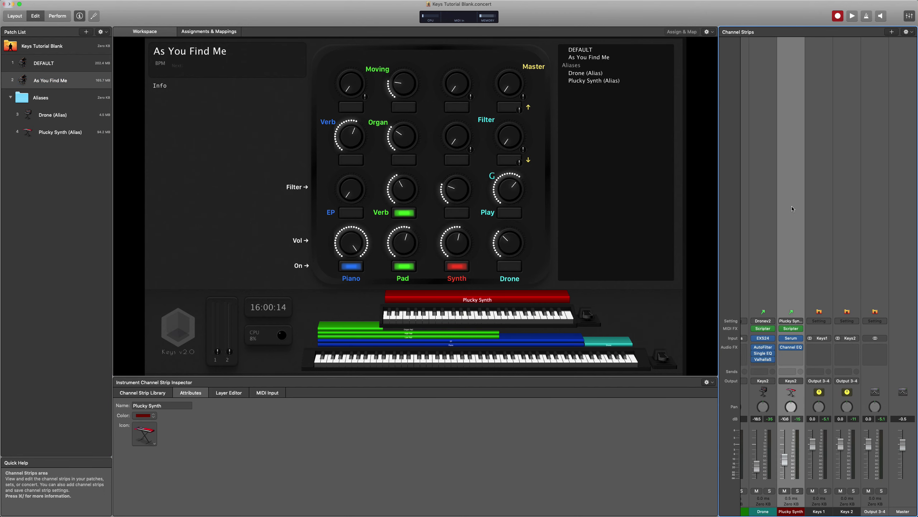
{"action": "key", "text": "BackSpace"}
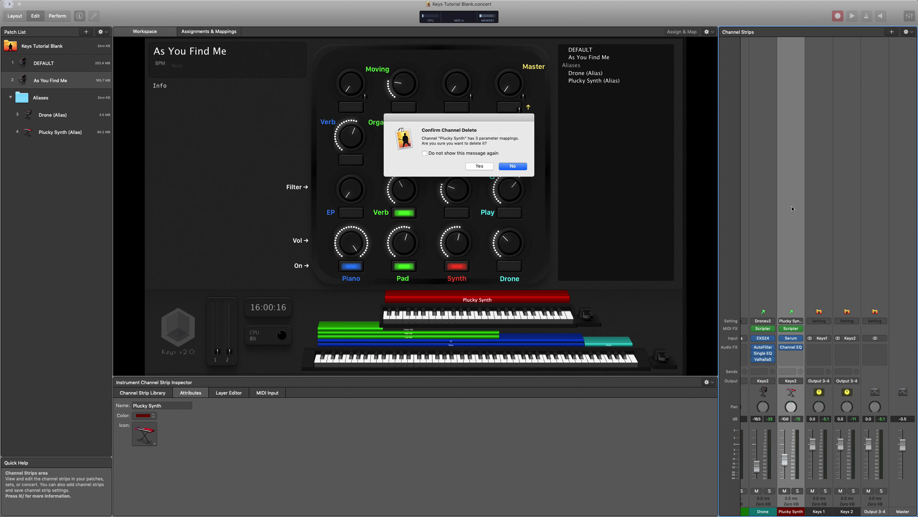
{"action": "left_click", "coordinate": [477, 166]}
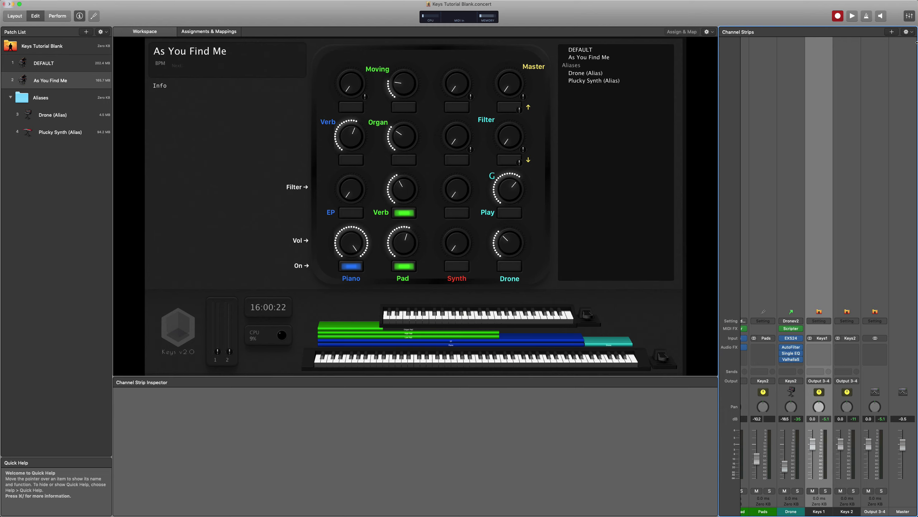
Create a software instrument strip after Pads loaded with the As You Find Me Vs setting.
{"action": "left_click", "coordinate": [892, 32]}
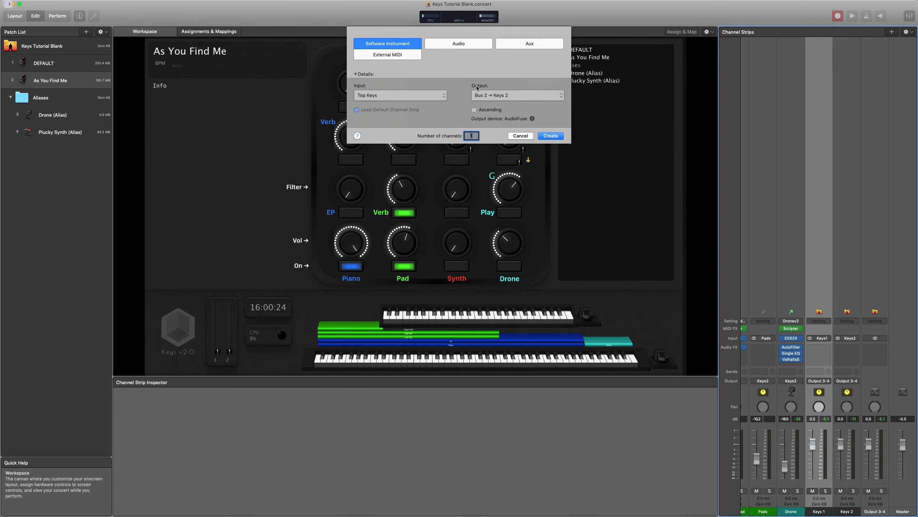
{"action": "left_click", "coordinate": [551, 136]}
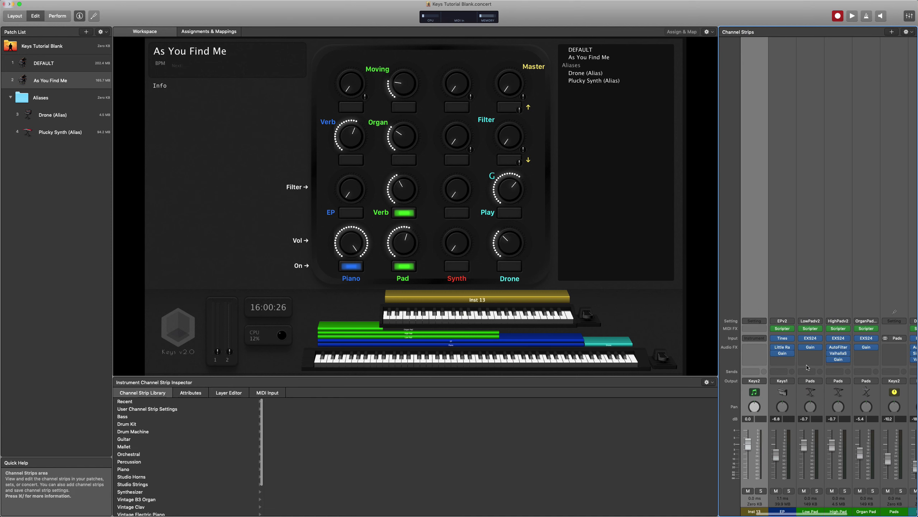
{"action": "left_click_drag", "start_coordinate": [750, 513], "coordinate": [911, 513]}
{"action": "left_click", "coordinate": [829, 319]}
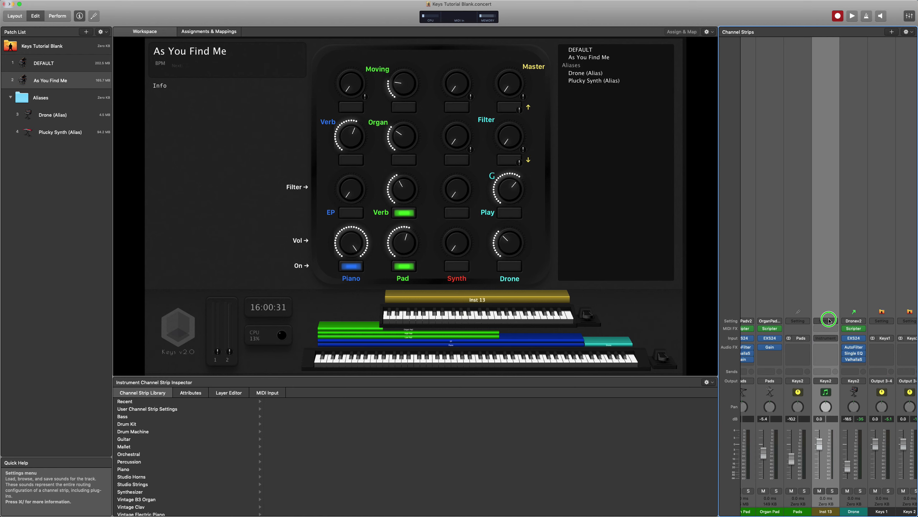
{"action": "mouse_move", "coordinate": [855, 372]}
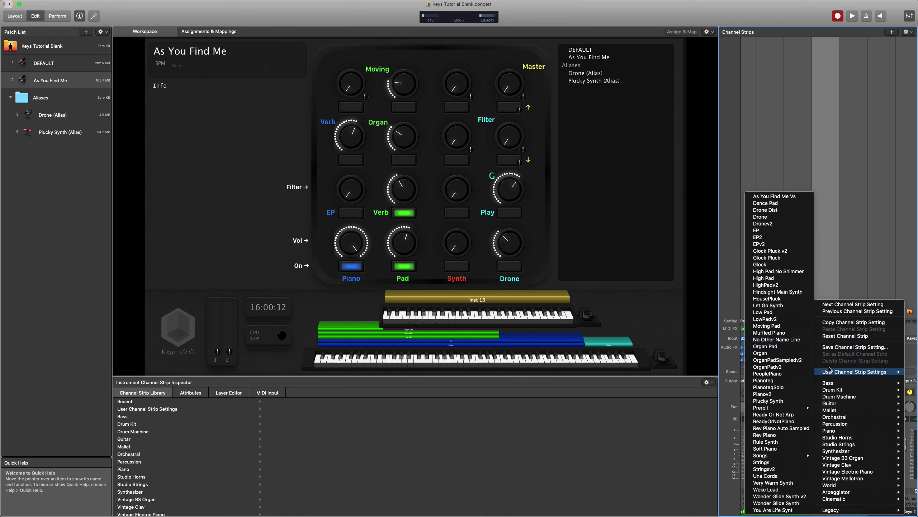
{"action": "left_click", "coordinate": [766, 197]}
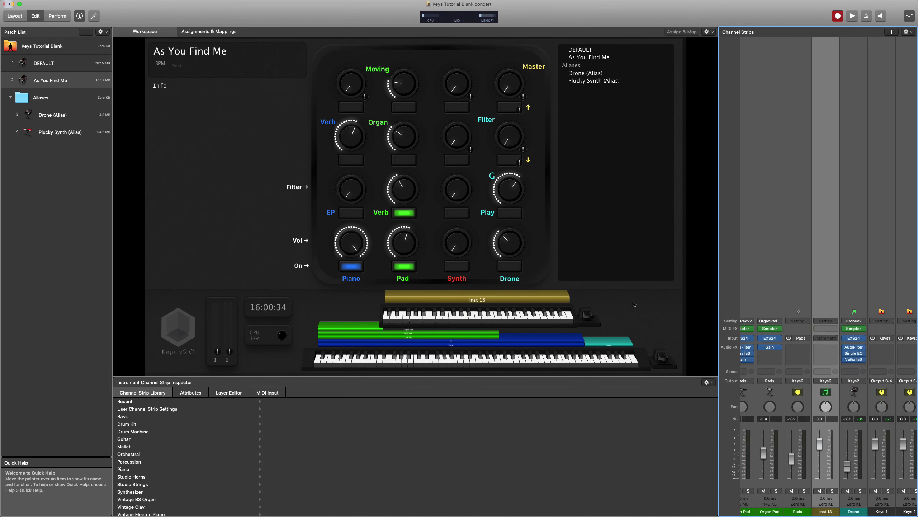
{"action": "left_click", "coordinate": [463, 270]}
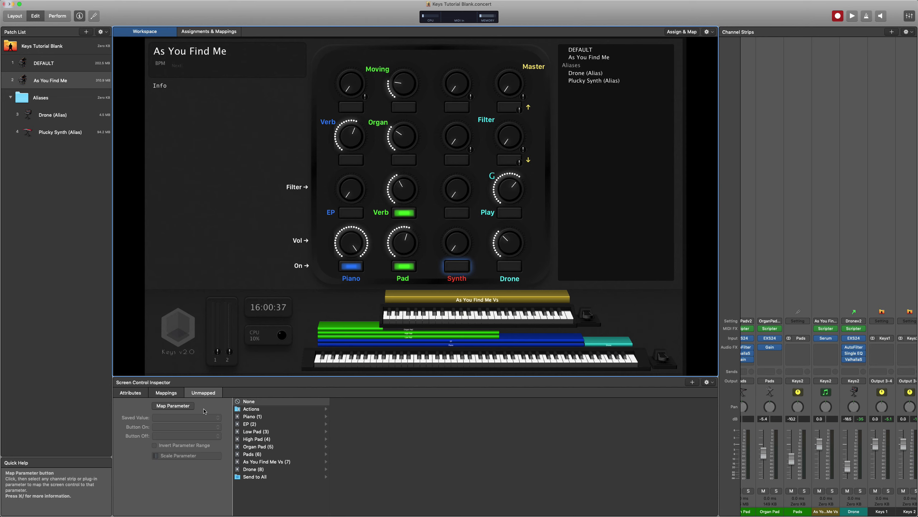
Map the Synth button to the As You Find Me Vs strip's Scripter Disable 1 with inverted range.
{"action": "left_click", "coordinate": [278, 462]}
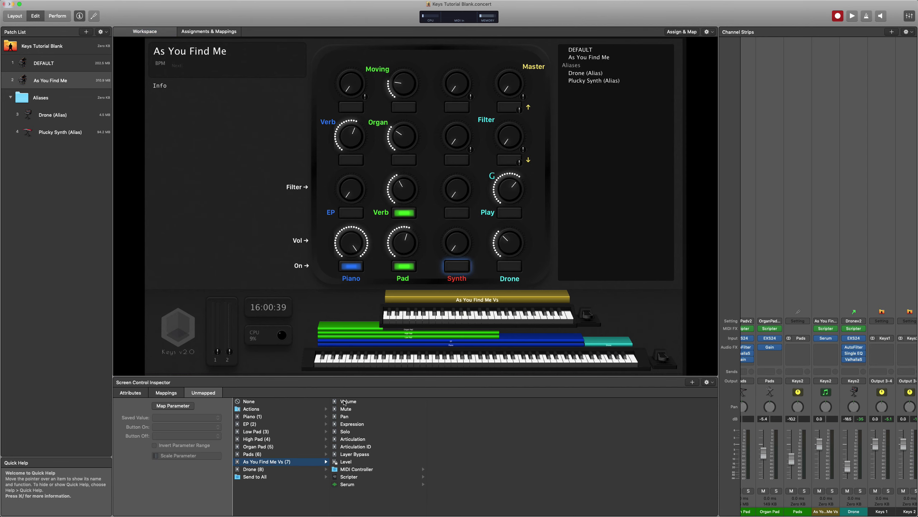
{"action": "left_click", "coordinate": [352, 476]}
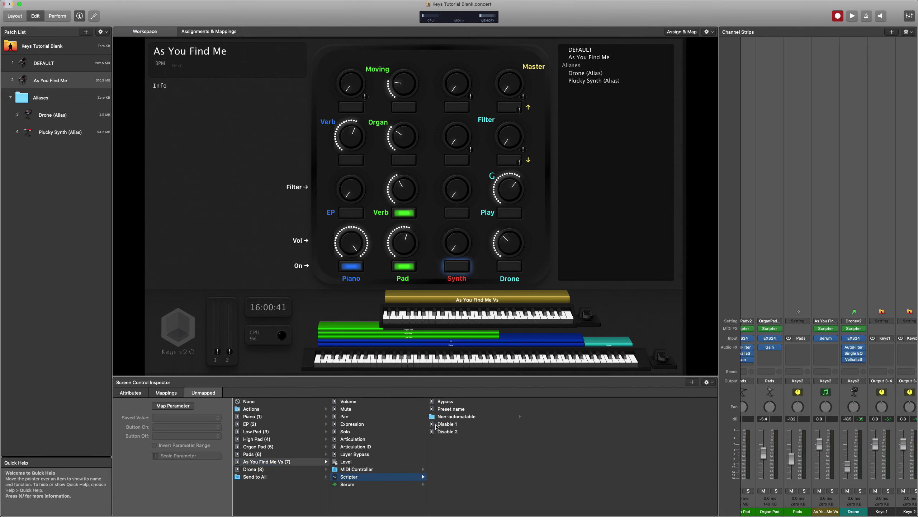
{"action": "left_click", "coordinate": [446, 424]}
{"action": "left_click", "coordinate": [154, 445]}
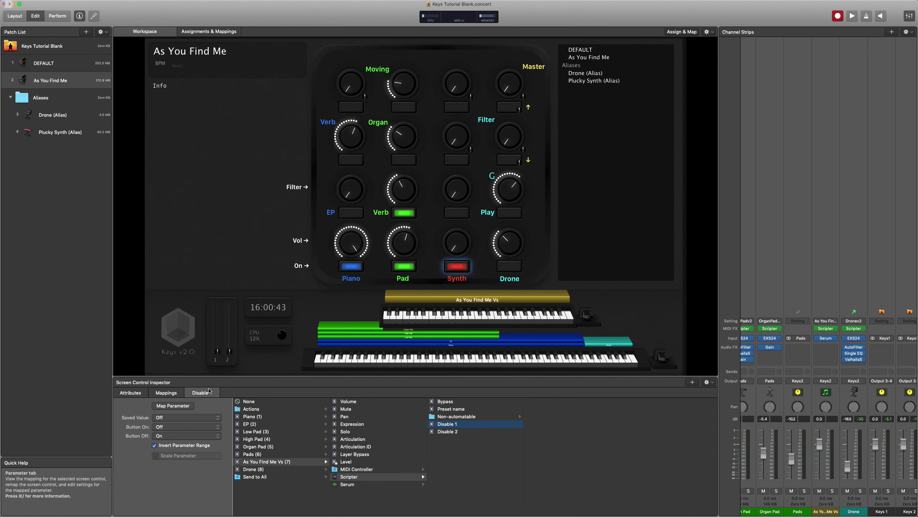
Map the Synth knob to the strip's Volume with a Range Max of 0 dB.
{"action": "left_click", "coordinate": [457, 242]}
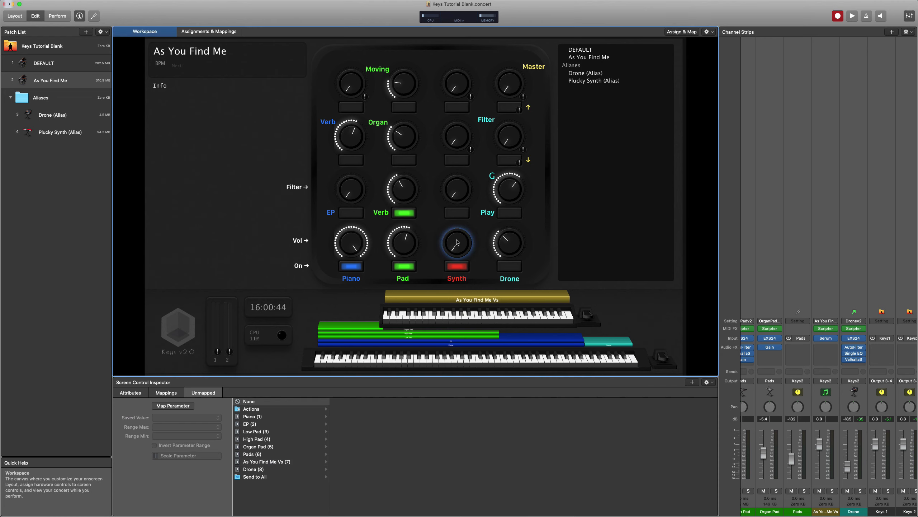
{"action": "left_click", "coordinate": [278, 462]}
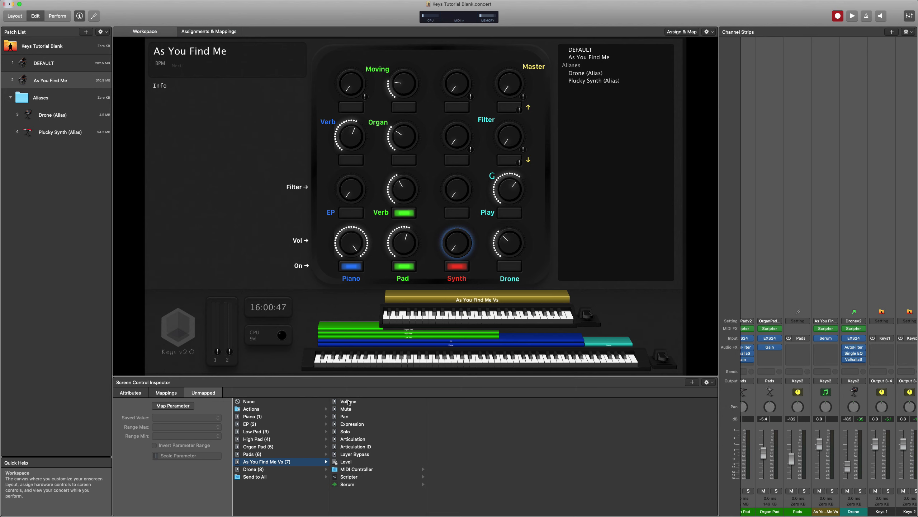
{"action": "left_click", "coordinate": [348, 402]}
{"action": "left_click", "coordinate": [173, 427]}
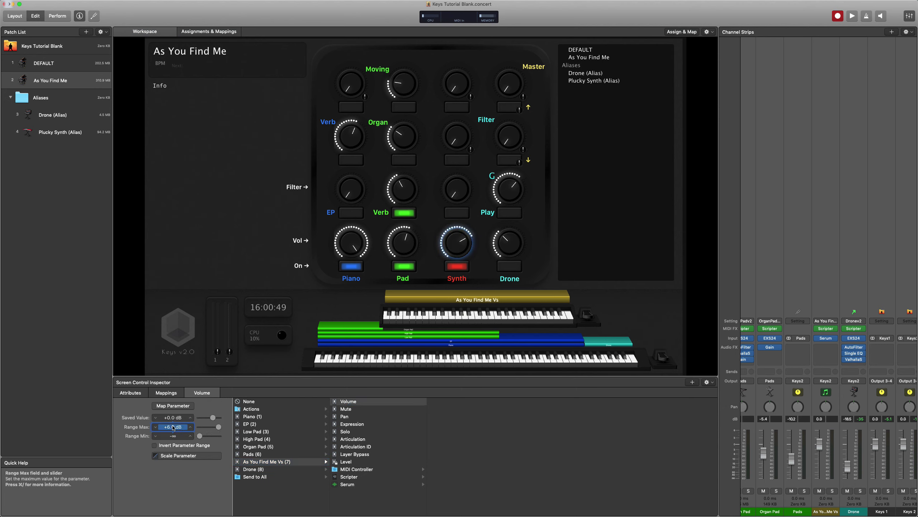
{"action": "type", "text": "0"}
{"action": "key", "text": "Return"}
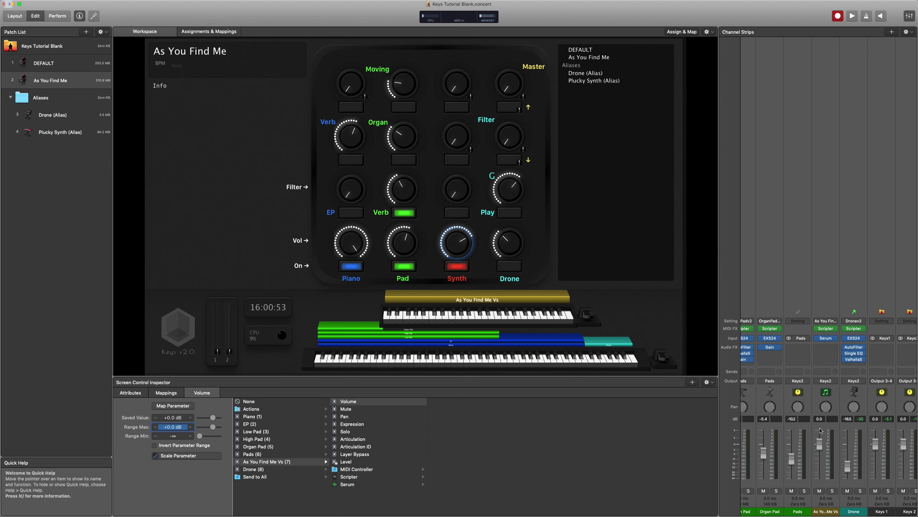
Colour the As You Find Me Vs channel strip dark red.
{"action": "left_click", "coordinate": [827, 511]}
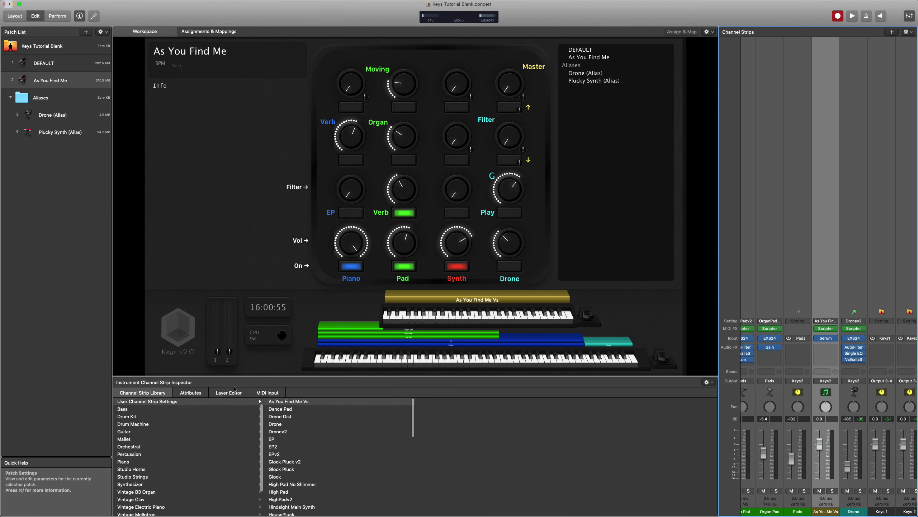
{"action": "left_click", "coordinate": [191, 392]}
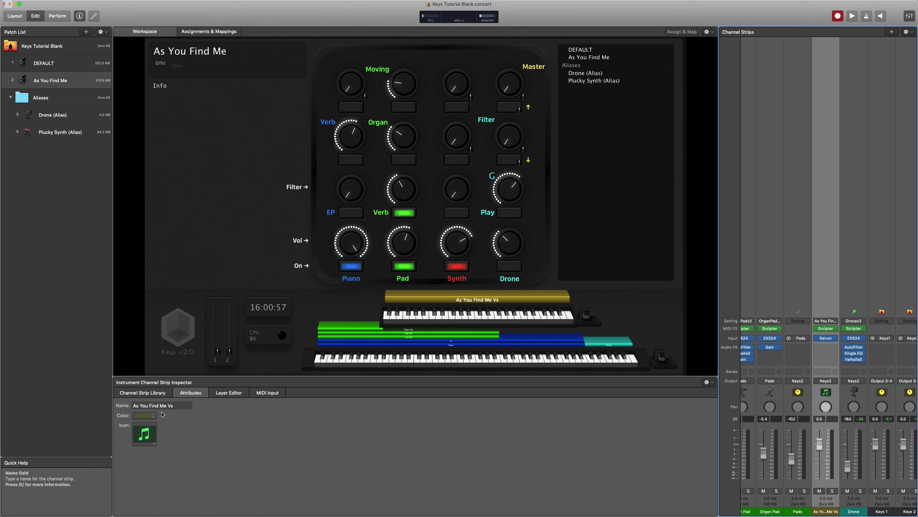
{"action": "left_click", "coordinate": [176, 405]}
{"action": "left_click", "coordinate": [146, 415]}
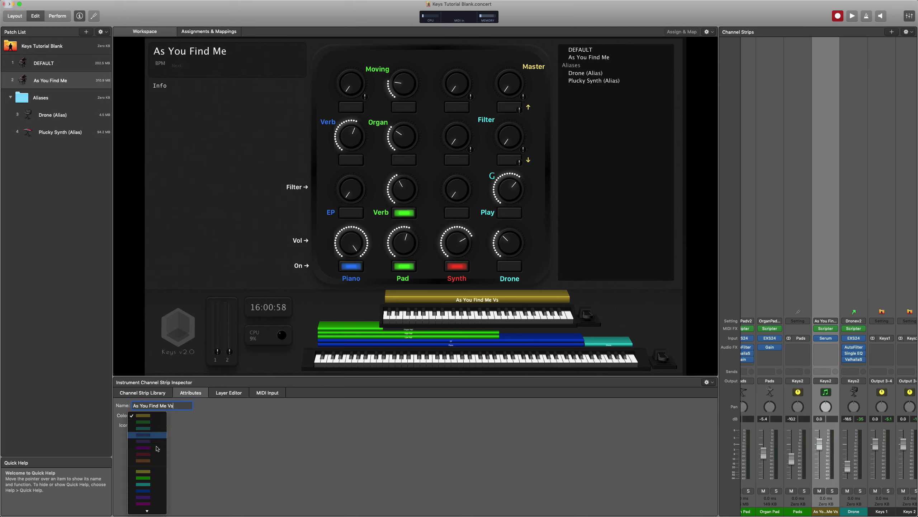
{"action": "left_click", "coordinate": [143, 499]}
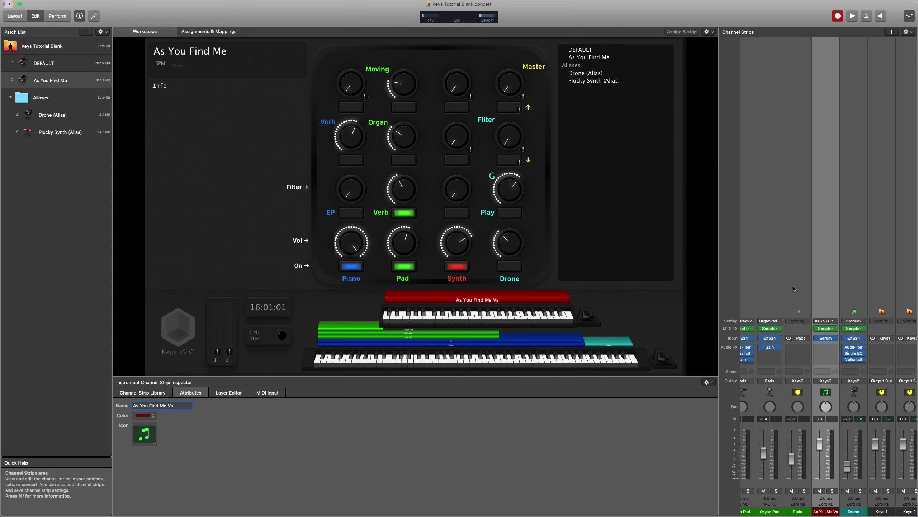